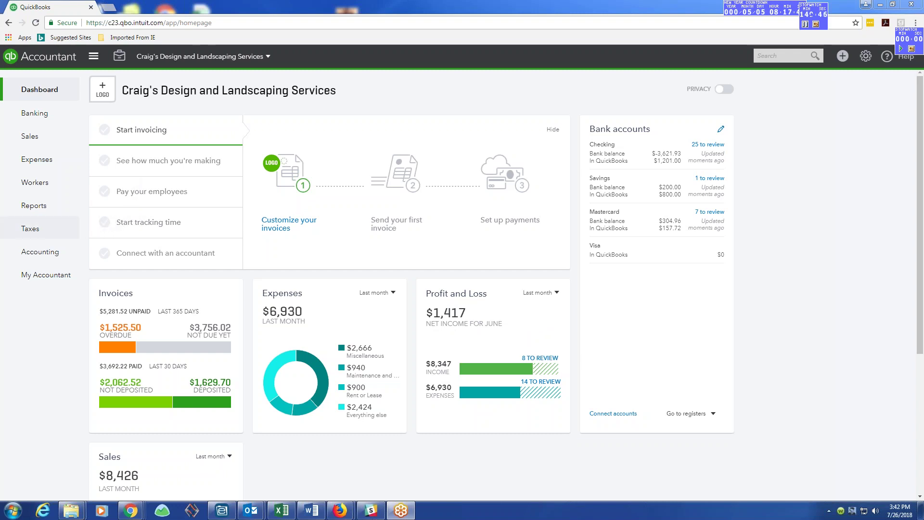
Go from the Sales page to Banking to see the checking, savings and Mastercard balances
left_click(42, 137)
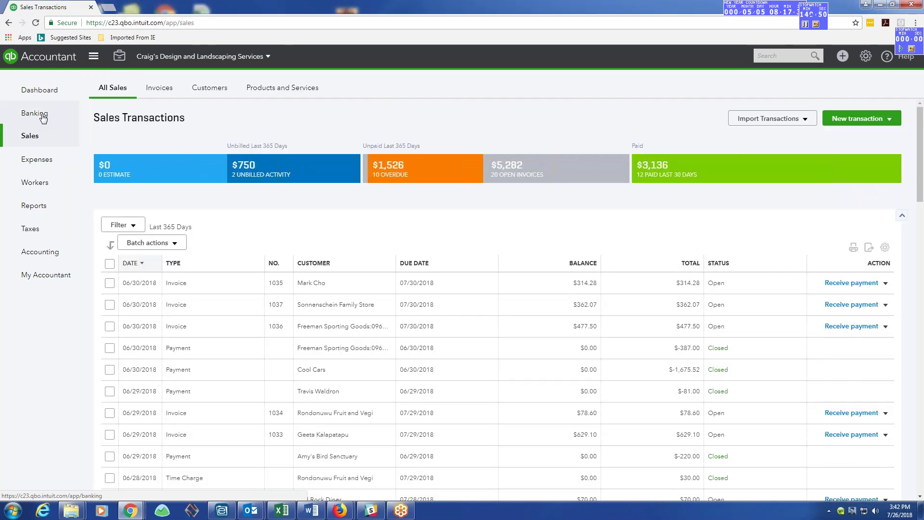
left_click(36, 114)
left_click(40, 137)
left_click(39, 117)
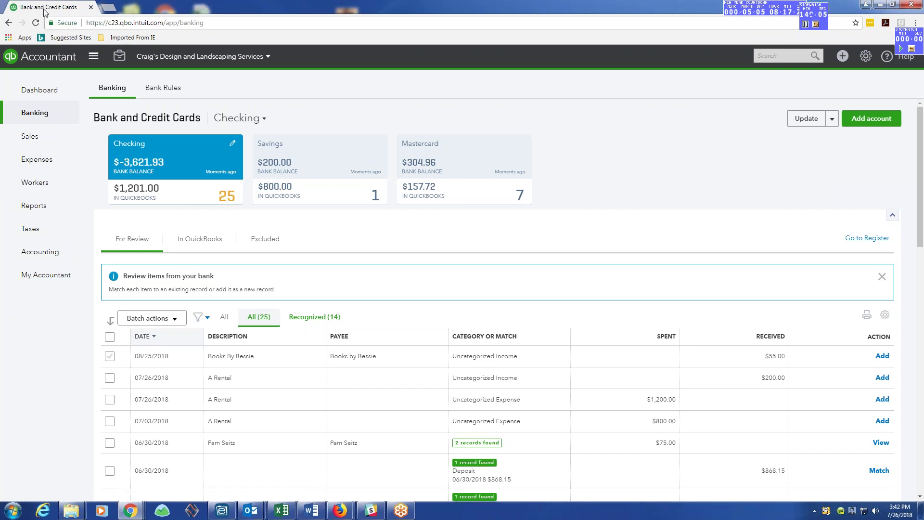
Duplicate the Banking tab, then duplicate the new tab again
right_click(63, 10)
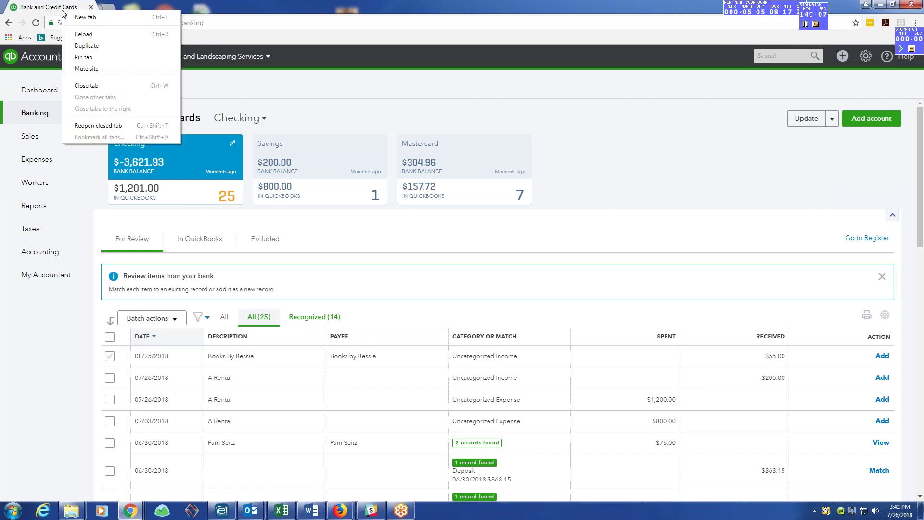
left_click(88, 46)
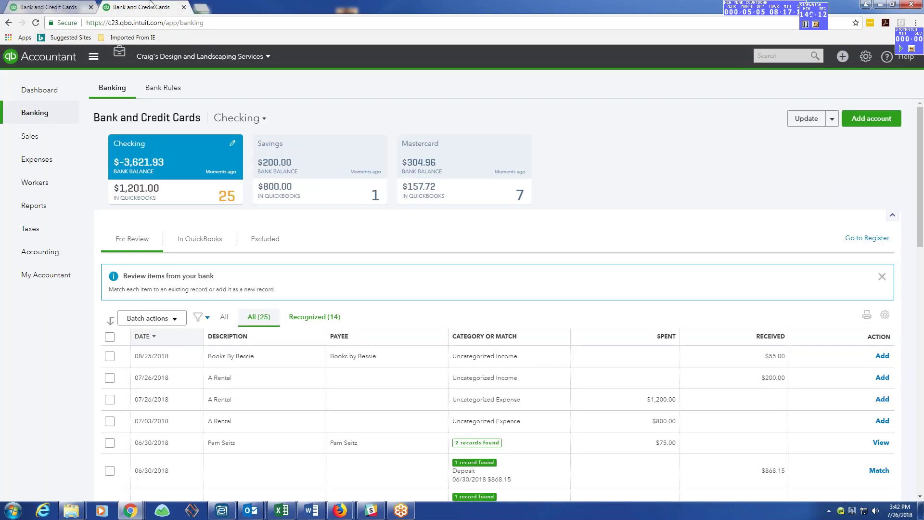
right_click(148, 7)
left_click(179, 41)
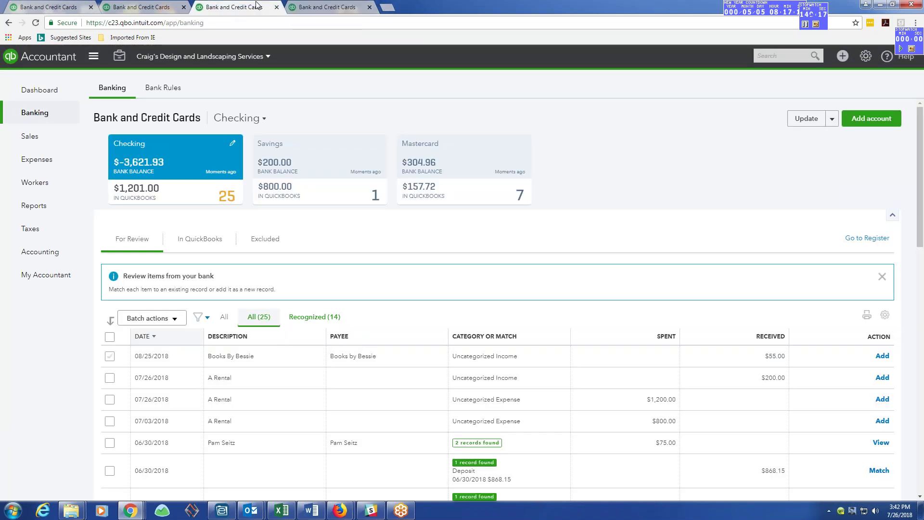
Cycle through the duplicated QuickBooks tabs, ending on the first one
left_click(303, 8)
left_click(136, 8)
left_click(64, 9)
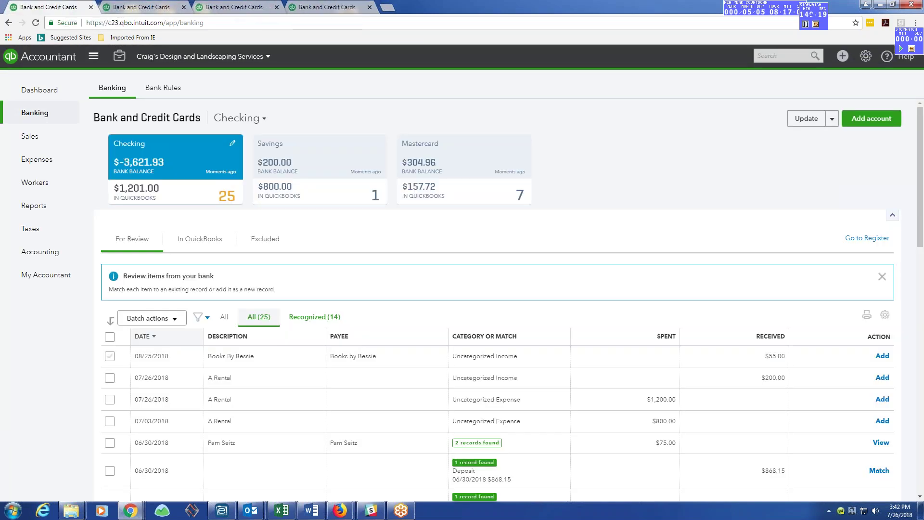
Show Bob's Burger Joint's vendor details in the second tab, then return to the first tab
left_click(142, 7)
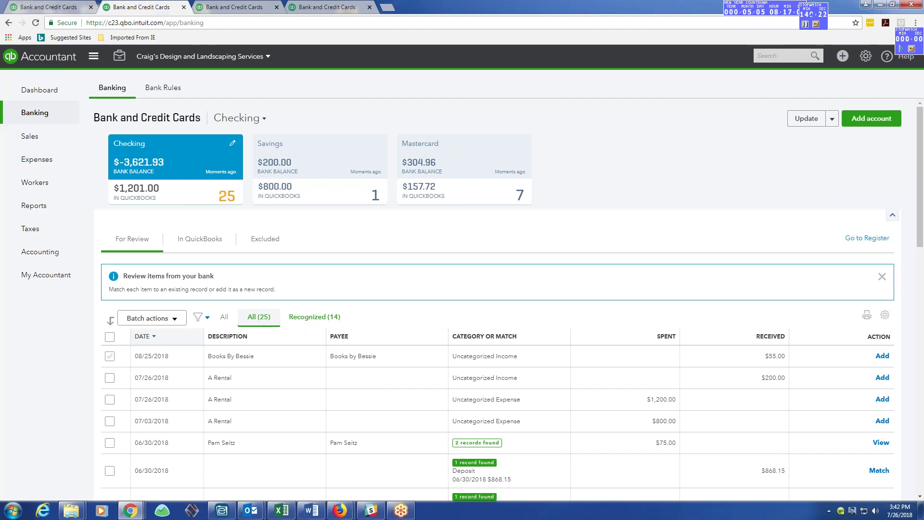
left_click(42, 162)
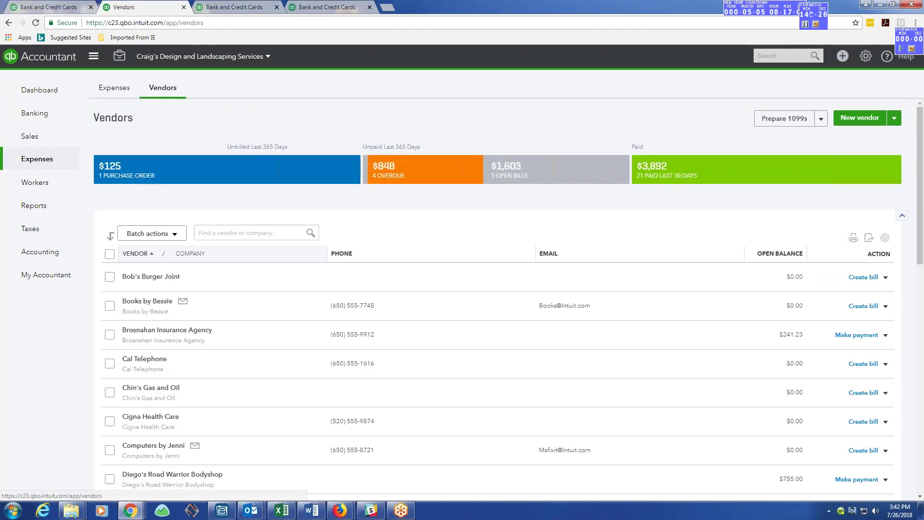
left_click(151, 277)
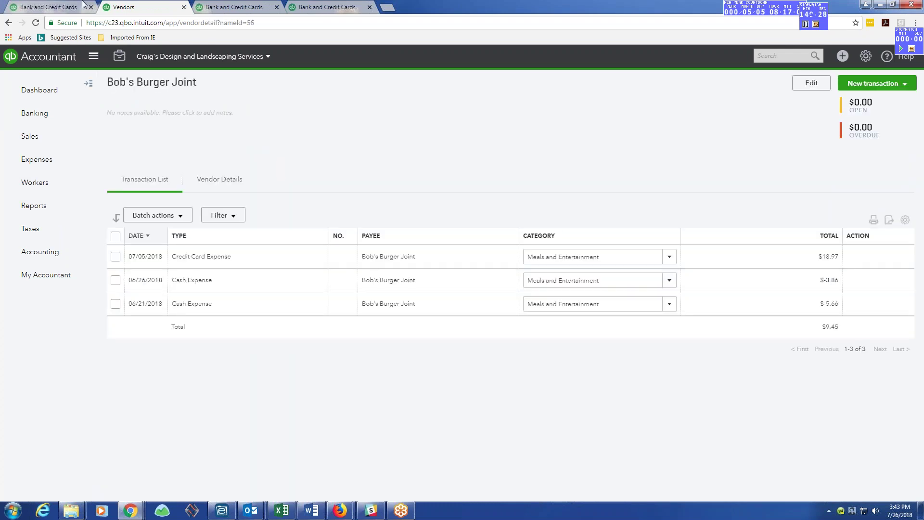
left_click(51, 7)
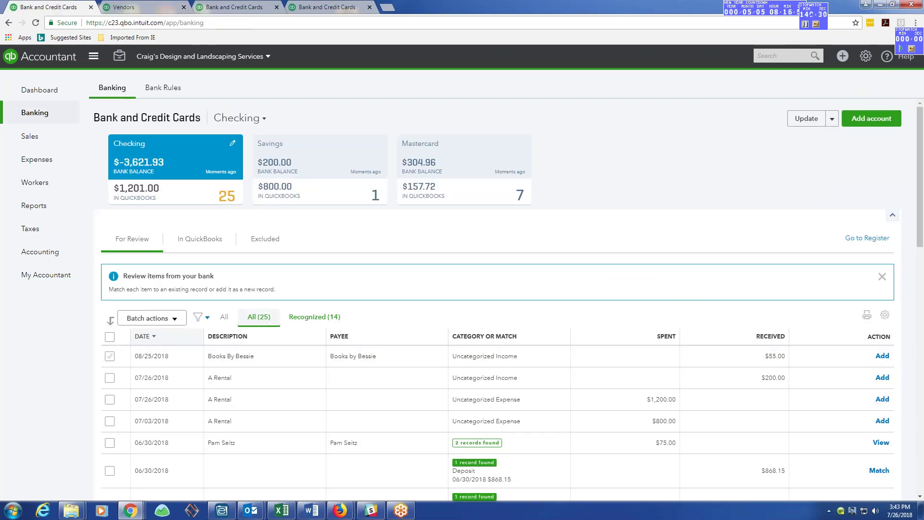